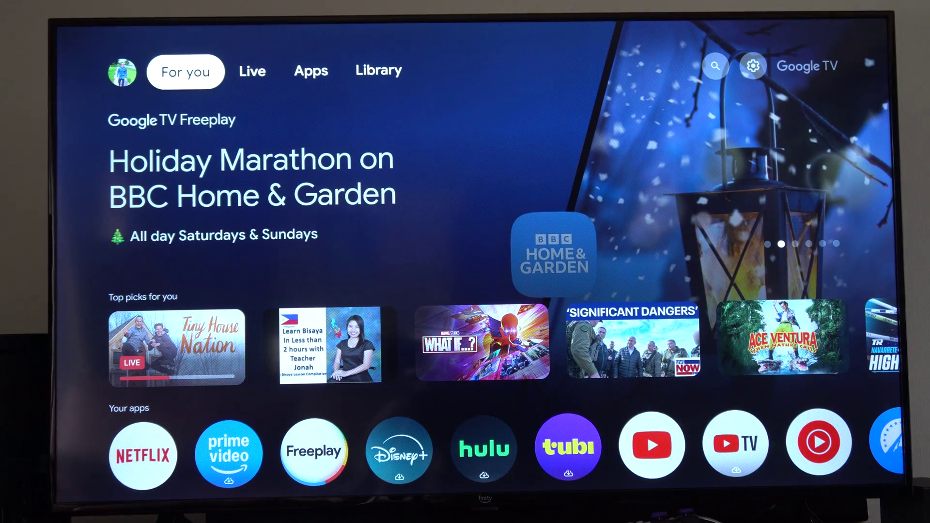
# - Move from the For you page past Live to the Apps page
pyautogui.press('Right')
pyautogui.press('Right')
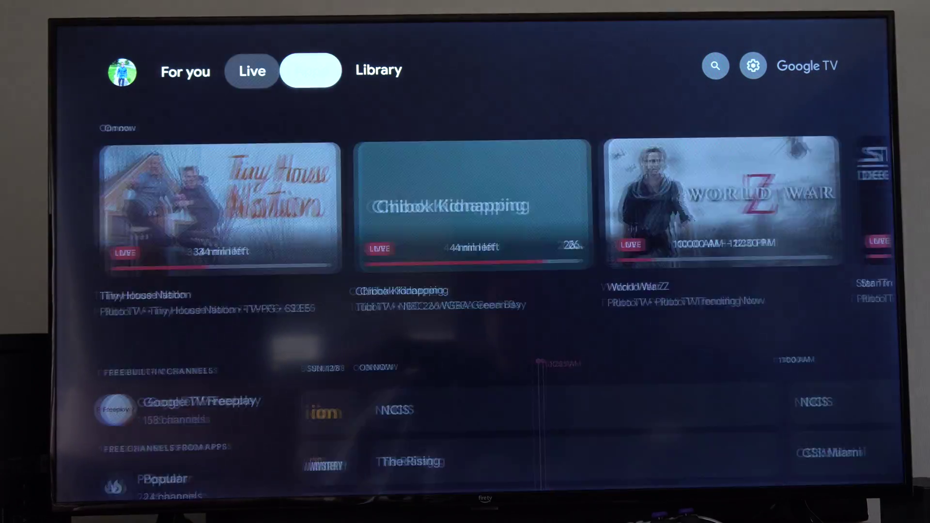
pyautogui.press('Right')
pyautogui.press('Right')
pyautogui.press('Right')
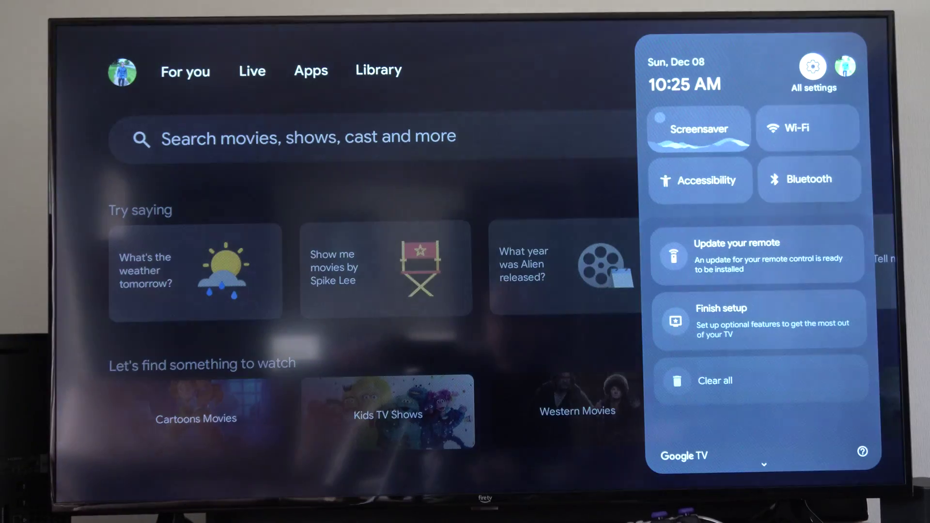
# - Open Network & Internet from the Wi-Fi quick setting
pyautogui.press('Down')
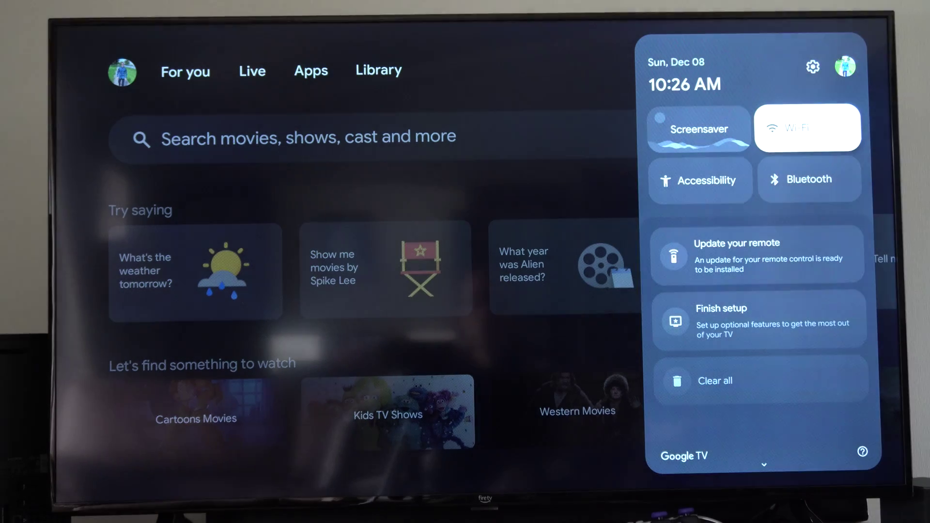
pyautogui.press('Return')
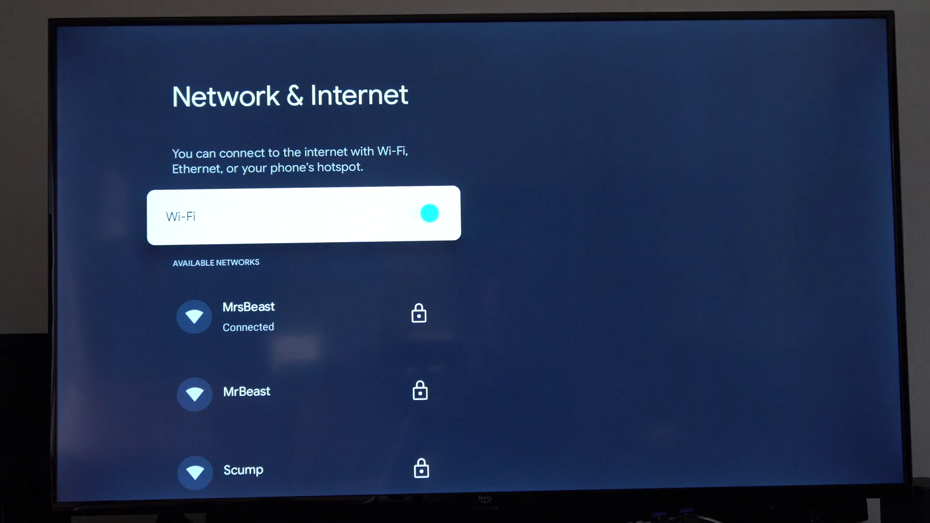
# - Expand See all to list every Wi-Fi network, then move up to Scump
pyautogui.press('Down')
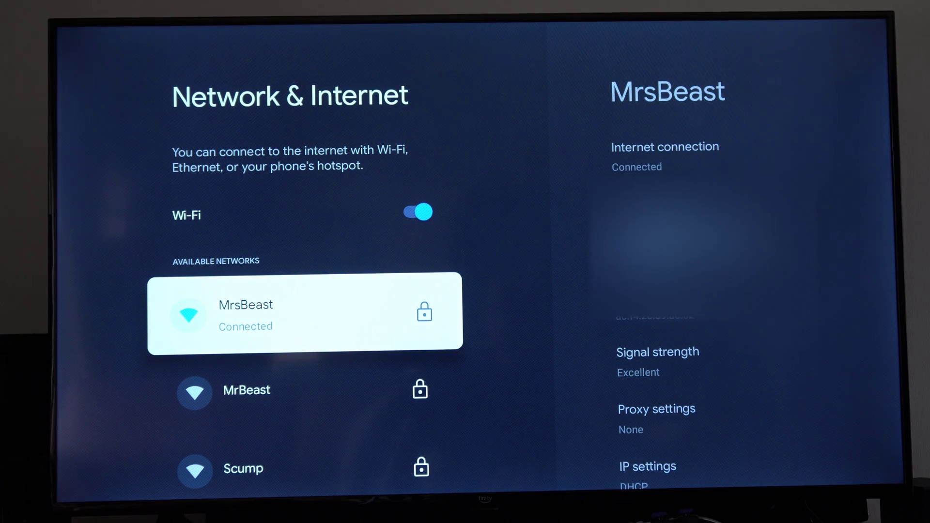
pyautogui.press('Down')
pyautogui.press('Down')
pyautogui.press('Down')
pyautogui.press('Down')
pyautogui.press('Down')
pyautogui.press('Down')
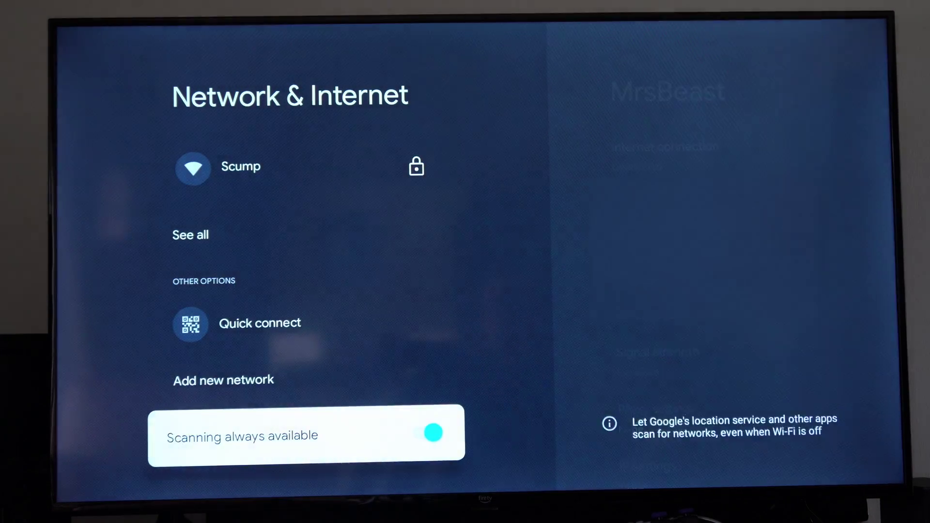
pyautogui.press('Up')
pyautogui.press('Up')
pyautogui.press('Up')
pyautogui.press('Return')
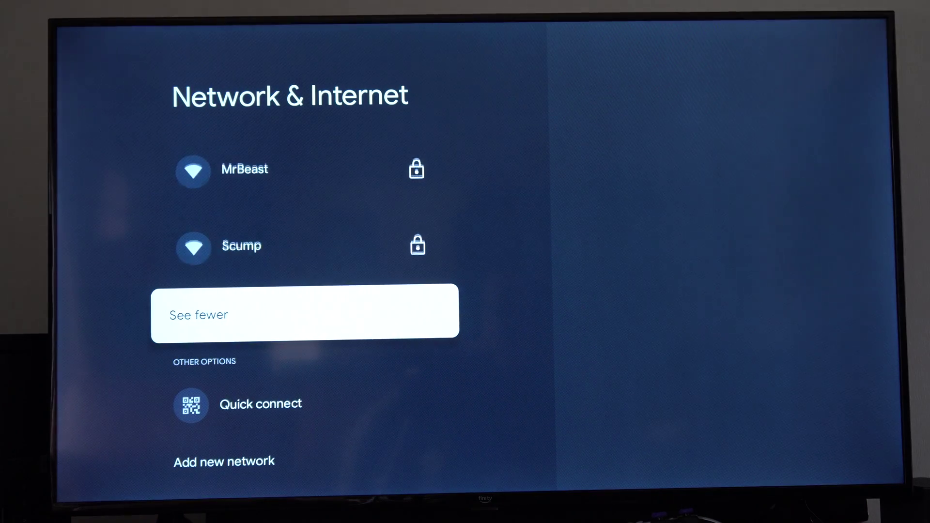
pyautogui.press('Up')
pyautogui.press('Up')
pyautogui.press('Up')
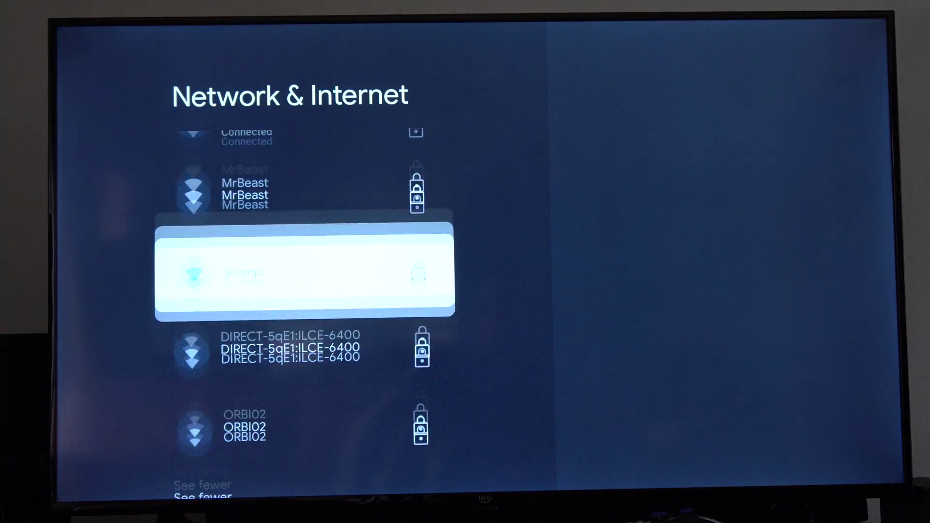
pyautogui.press('Return')
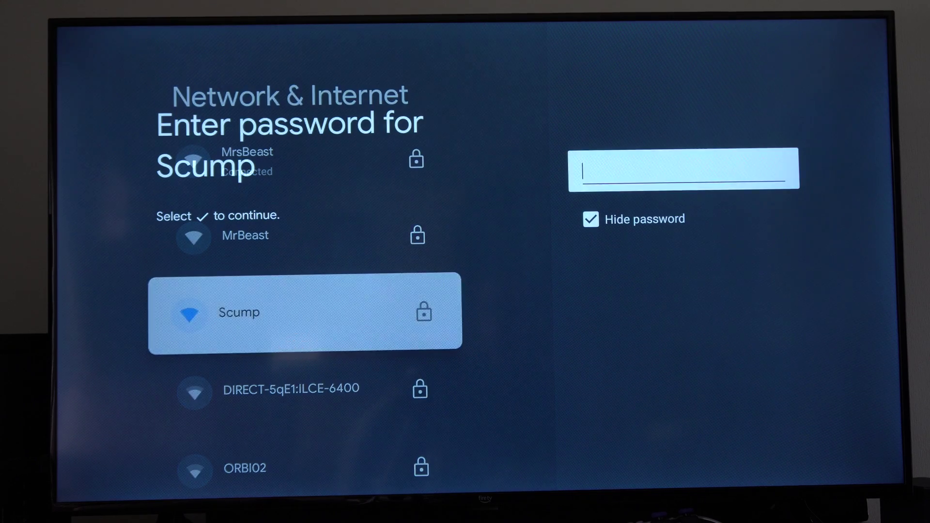
pyautogui.press('Up')
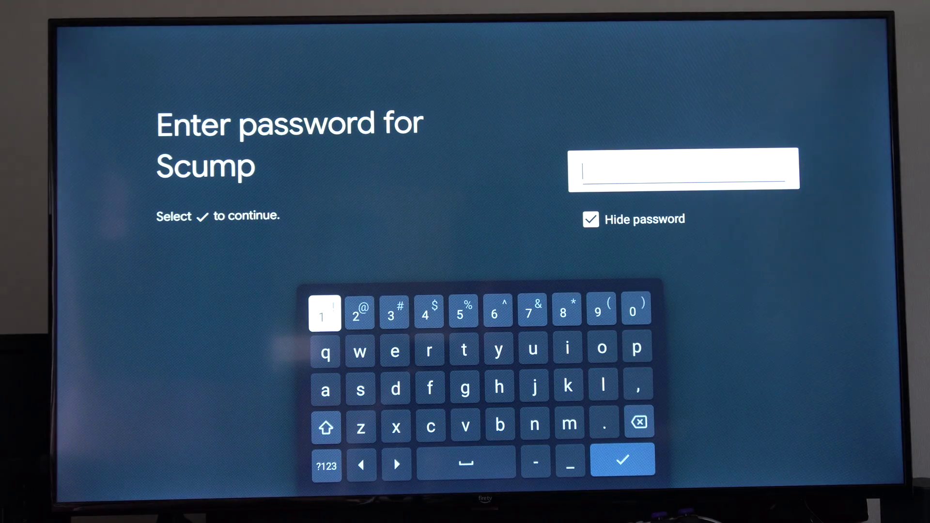
pyautogui.press('Right')
pyautogui.press('Right')
pyautogui.press('Right')
pyautogui.press('Right')
pyautogui.press('Right')
pyautogui.press('Right')
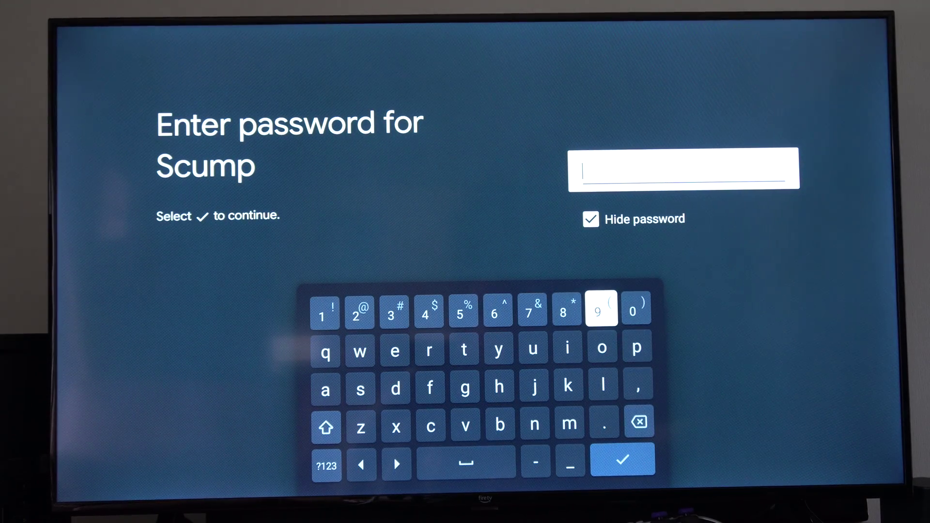
pyautogui.press('Left')
pyautogui.press('Left')
pyautogui.press('Left')
pyautogui.press('Left')
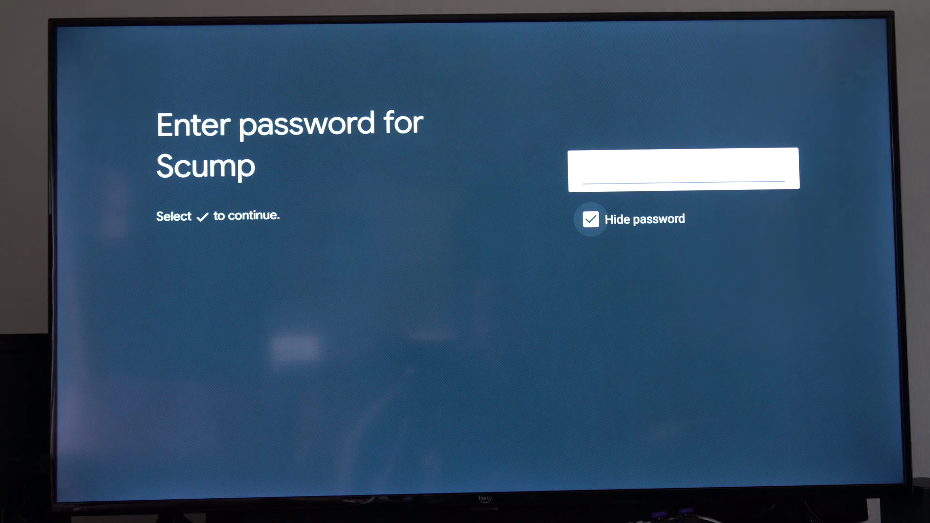
pyautogui.press('Escape')
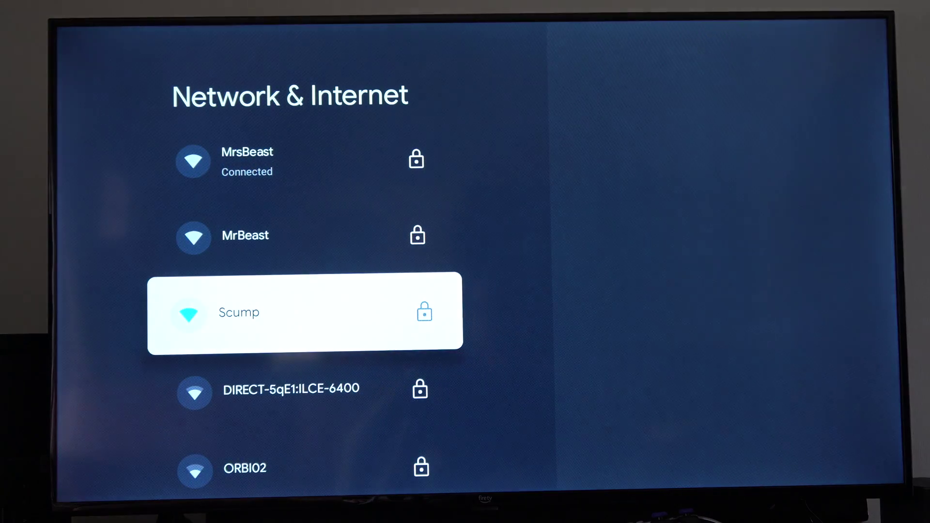
pyautogui.press('Up')
pyautogui.press('Up')
pyautogui.press('Up')
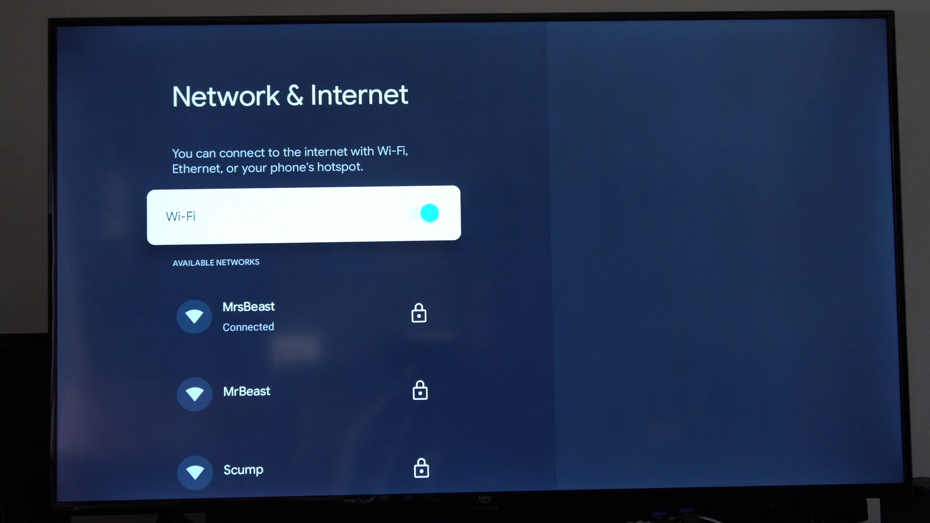
pyautogui.press('Down')
pyautogui.press('Down')
pyautogui.press('Down')
pyautogui.press('Down')
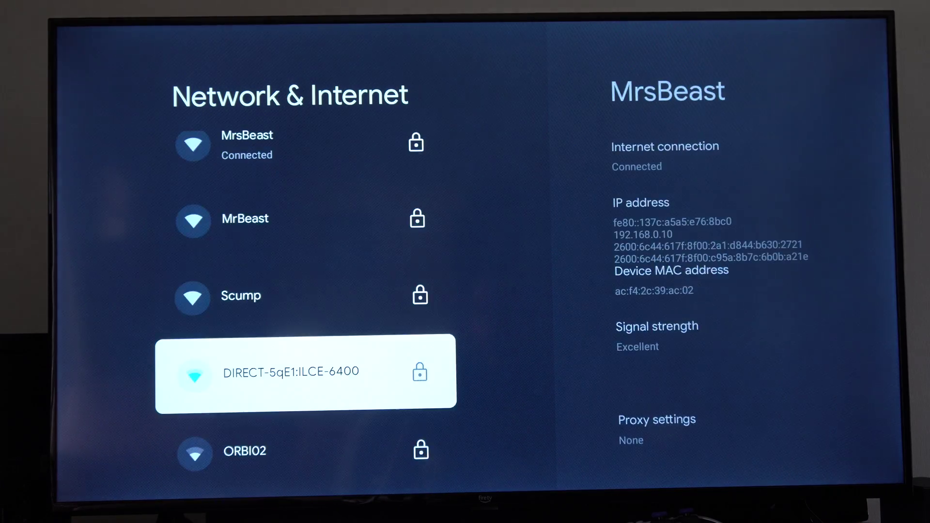
pyautogui.press('Down')
pyautogui.press('Down')
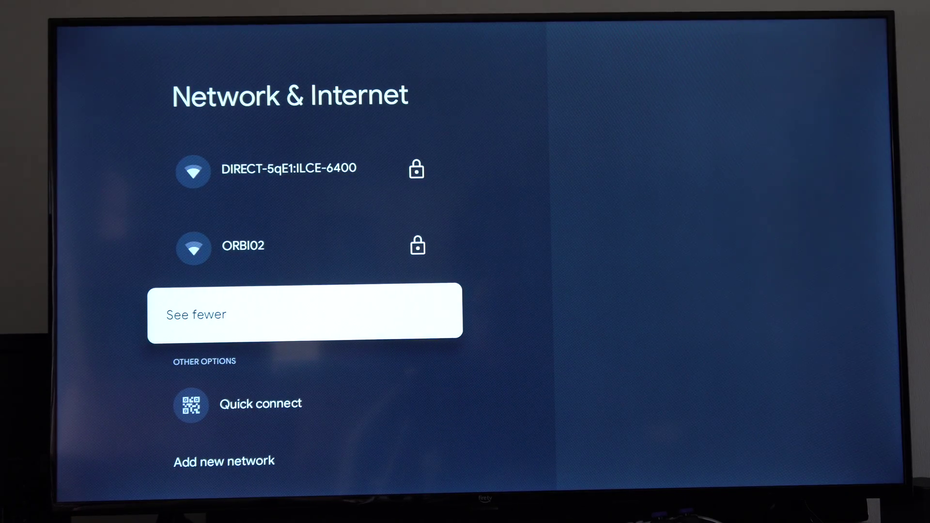
pyautogui.press('Down')
pyautogui.press('Down')
pyautogui.press('Return')
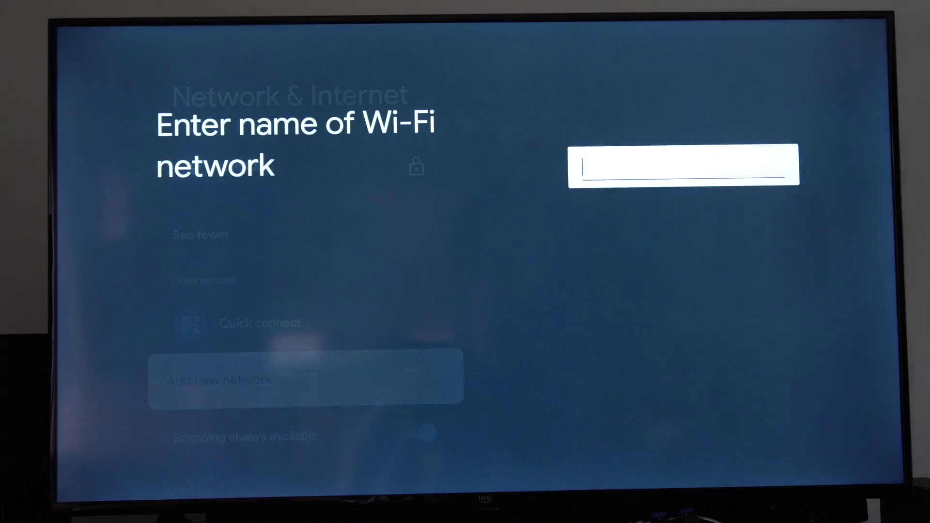
pyautogui.press('Escape')
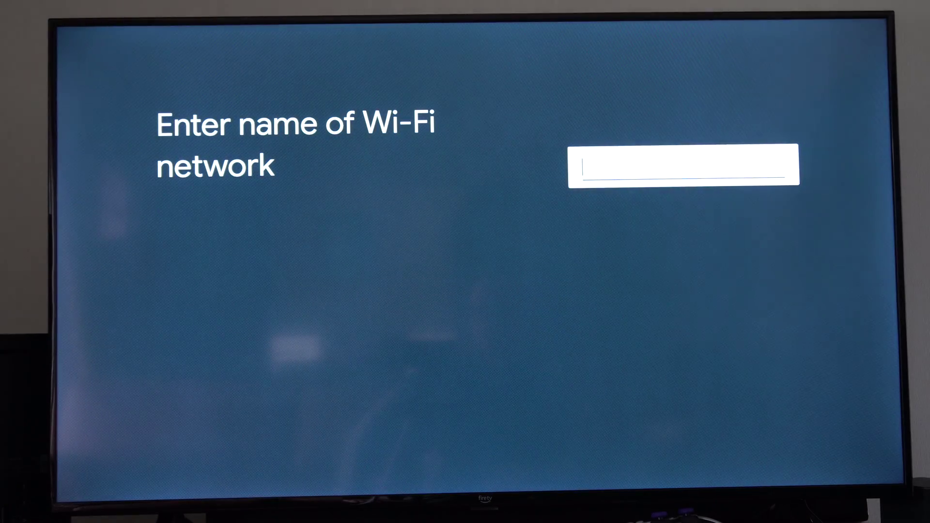
pyautogui.press('Escape')
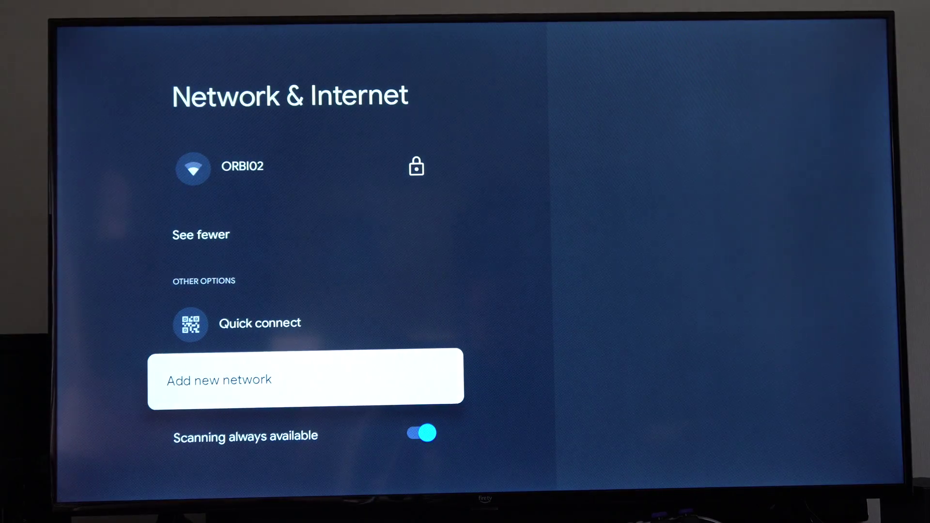